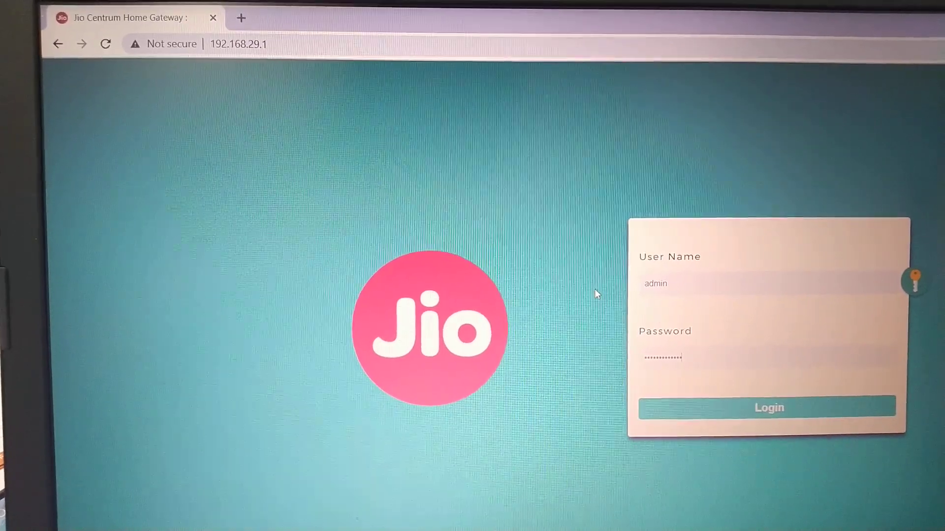
Log in to the gateway admin and load the Dashboard showing CPU and memory usage.
click(793, 405)
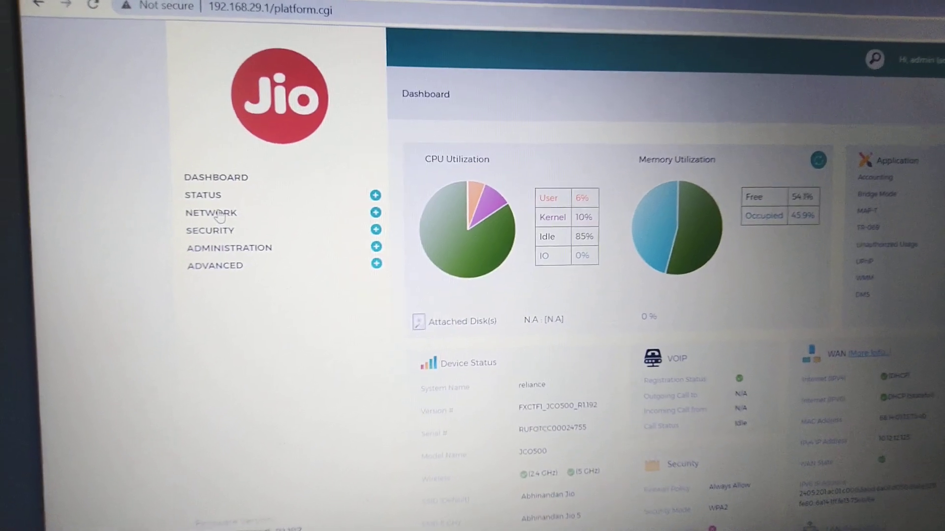